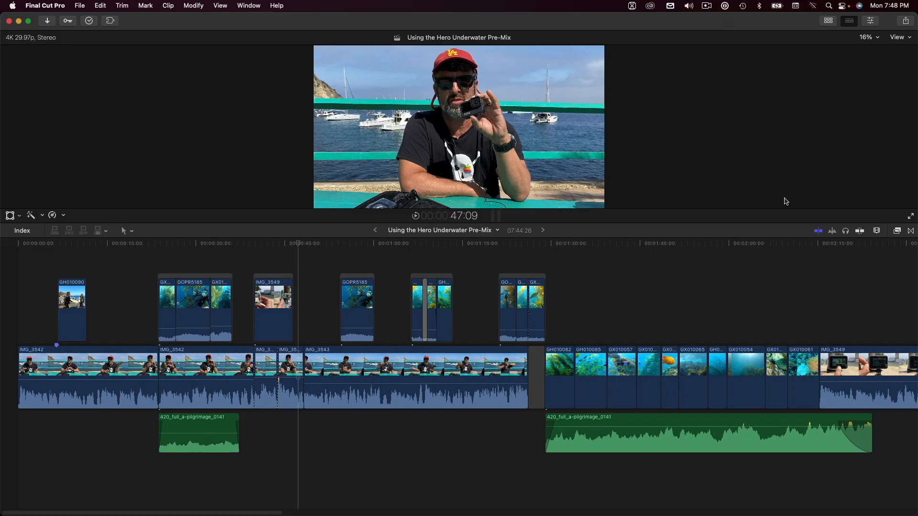
- Enable Duplicate Ranges in Clip Appearance so reused footage shows hatched stripes
click(877, 231)
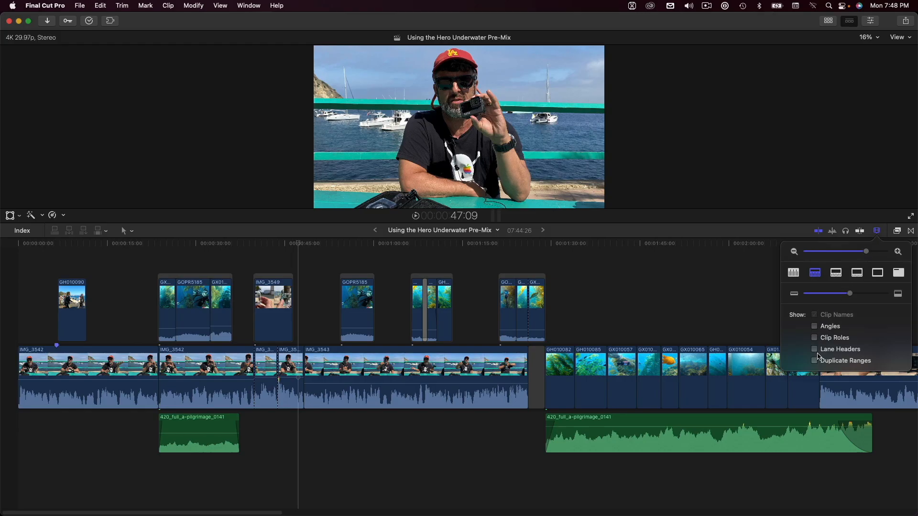
click(815, 361)
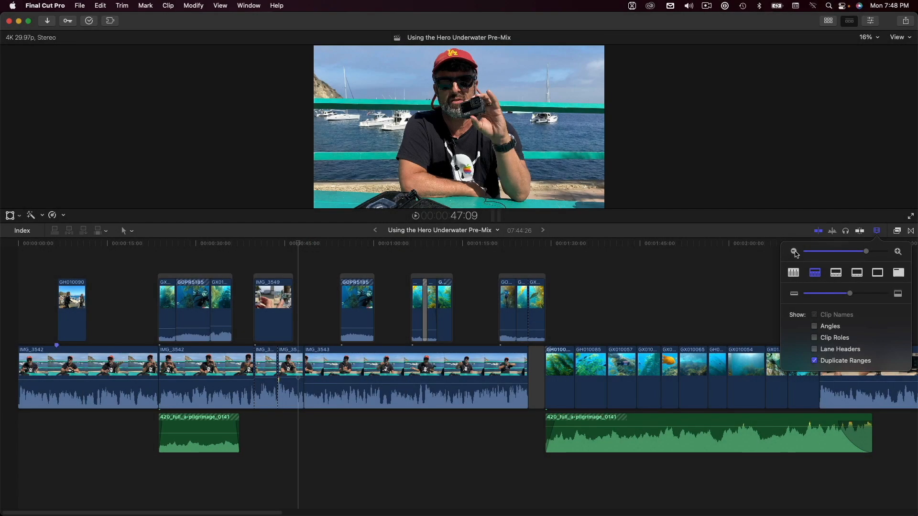
click(790, 215)
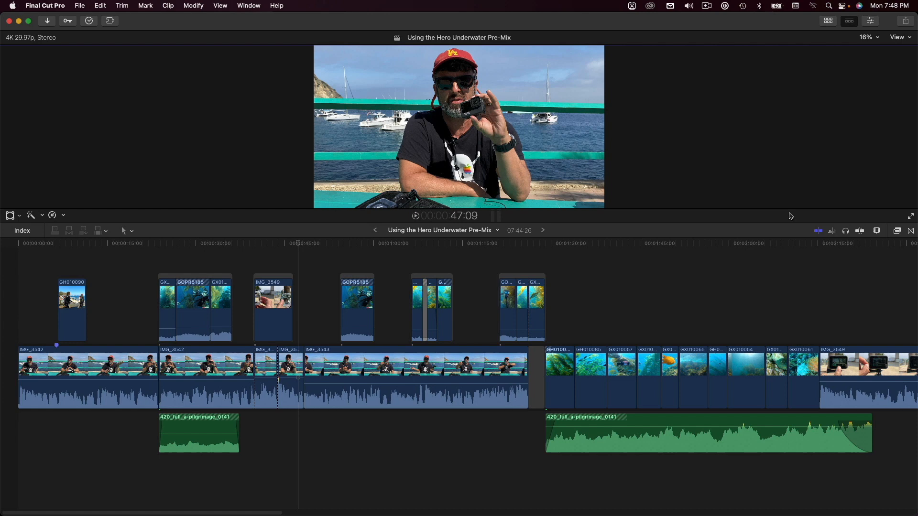
- Filter the Timeline Index to Show Clips with Duplicate Ranges, leaving ten items
key(super+shift+2)
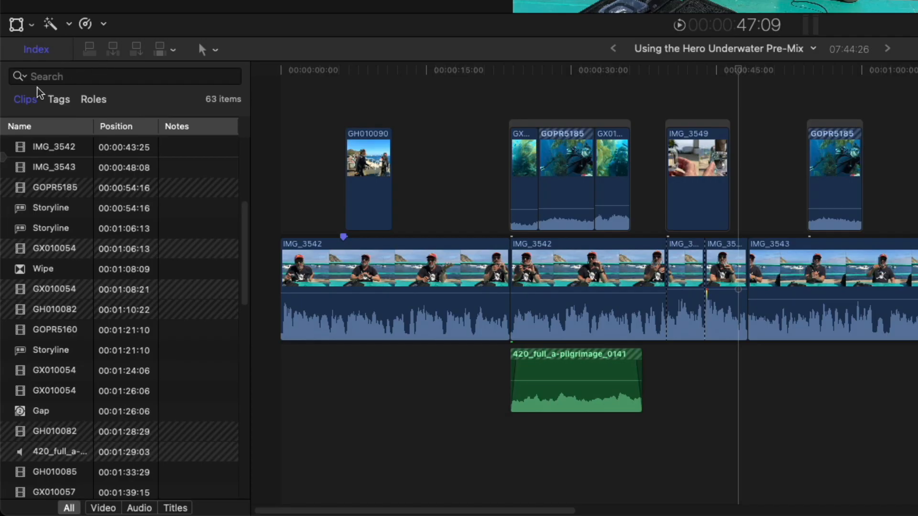
click(26, 79)
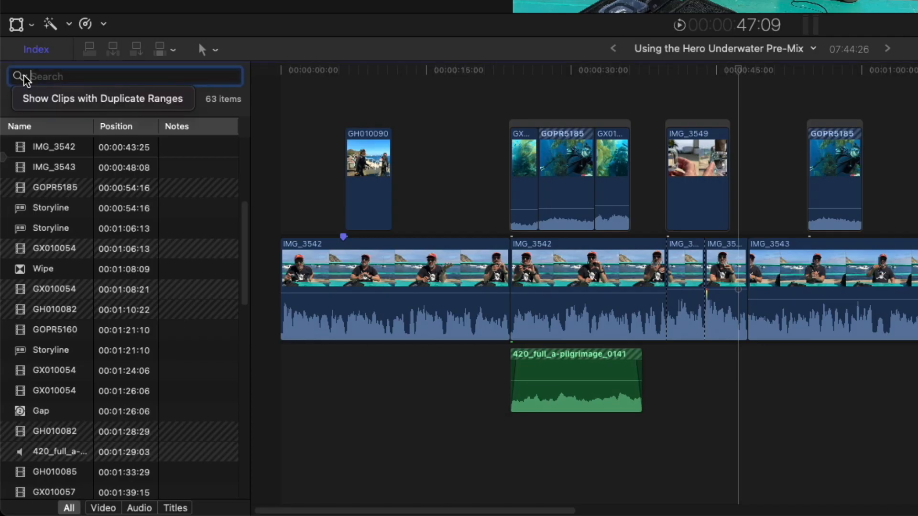
click(26, 101)
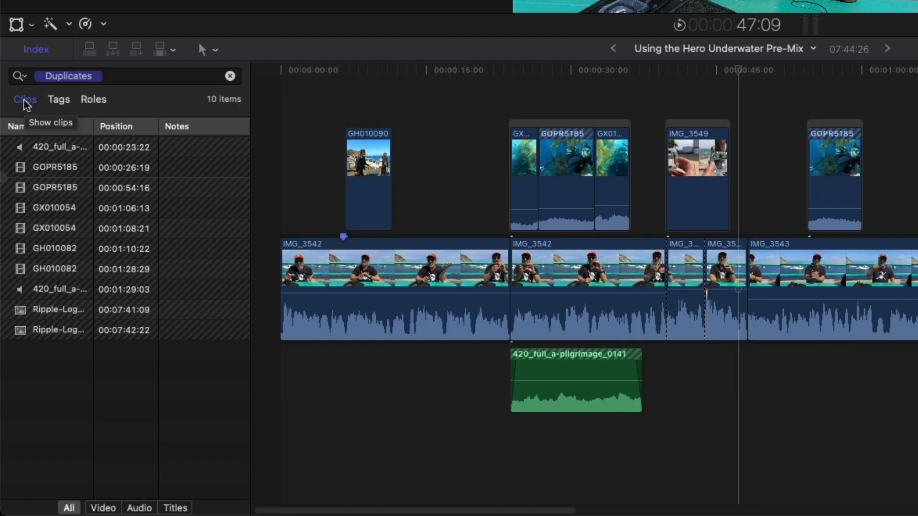
- Review the pilgrimage music copies and jump between the two GOPR5185 diver copies
click(32, 148)
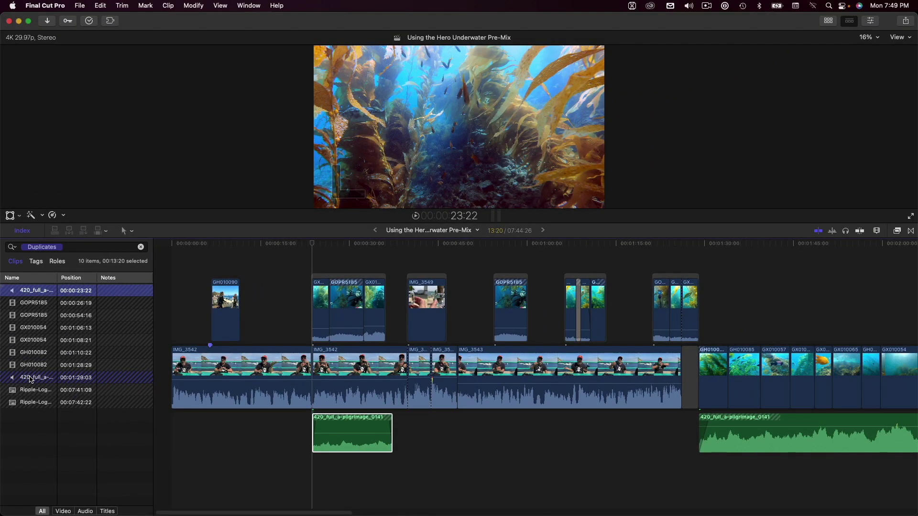
click(31, 374)
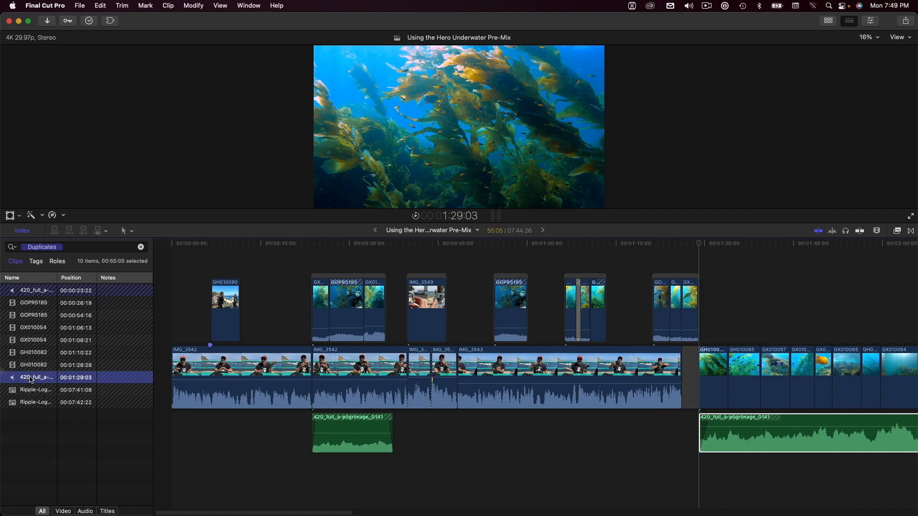
click(32, 305)
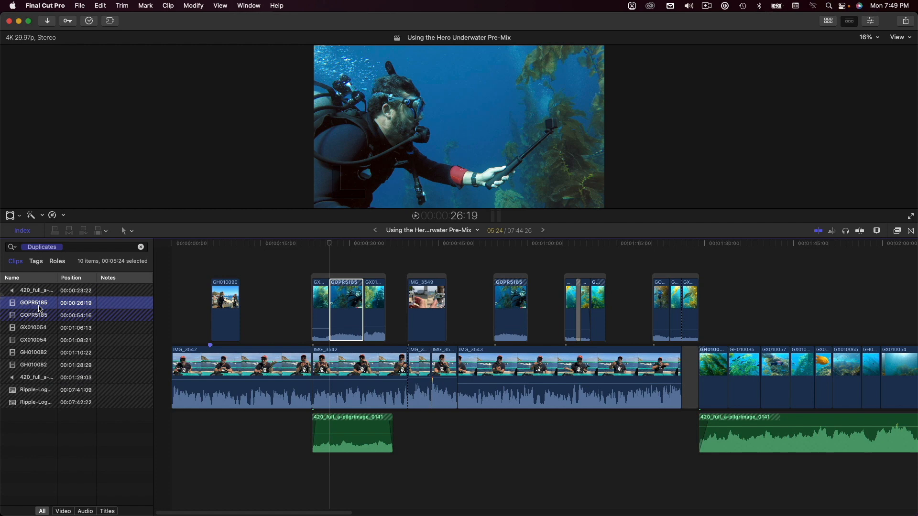
key(super+alt+Right)
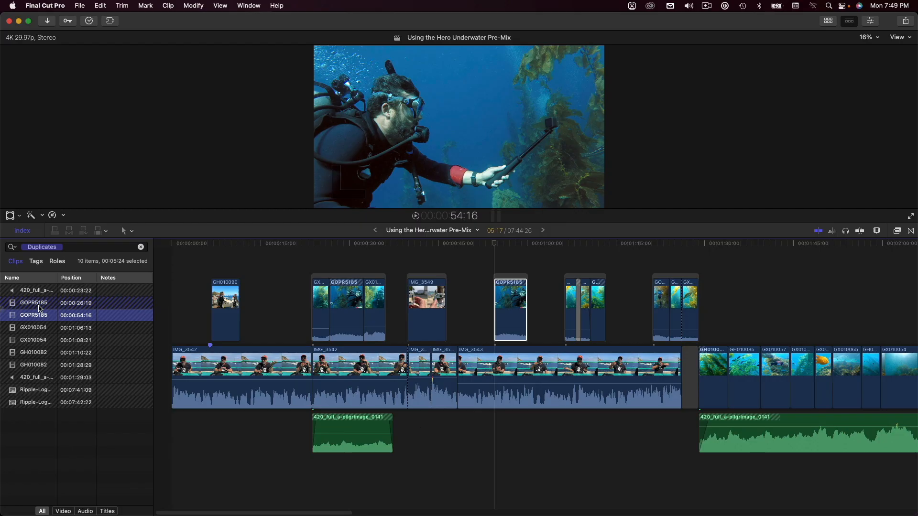
key(super+alt+Left)
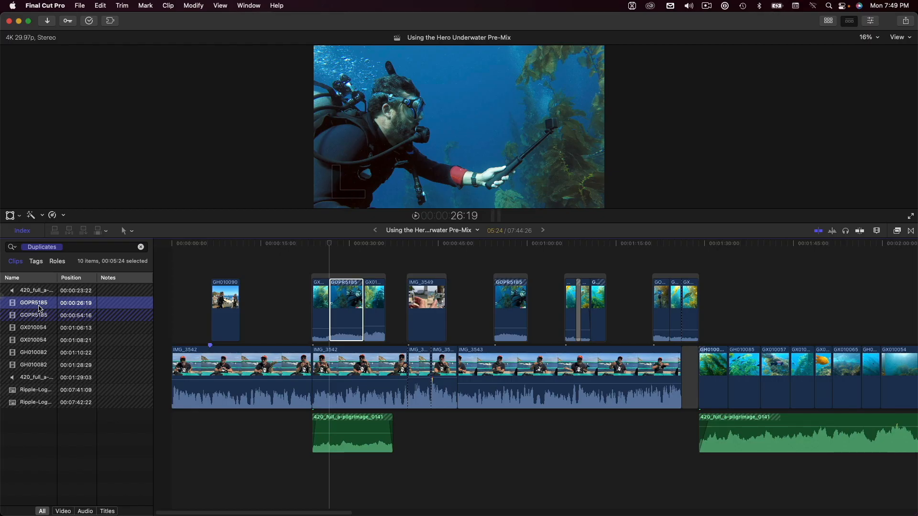
click(44, 291)
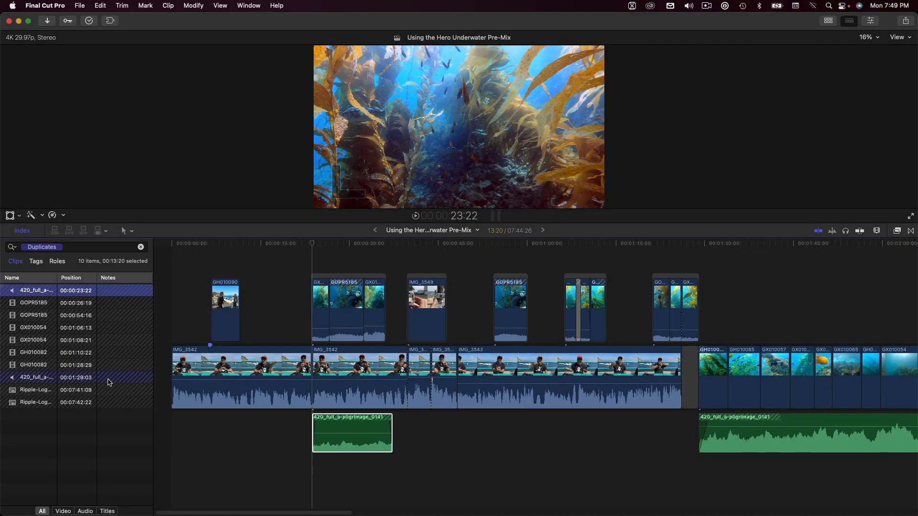
click(109, 379)
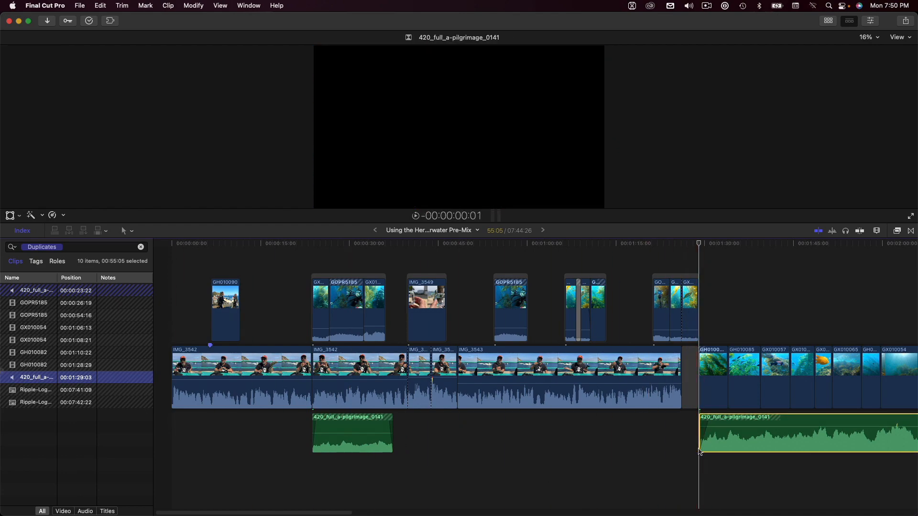
drag(699, 447, 784, 457)
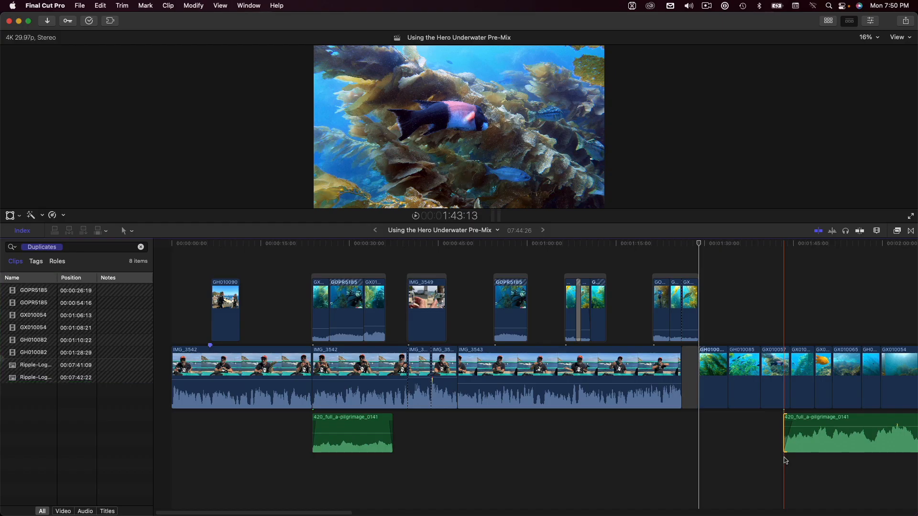
key(shift+x)
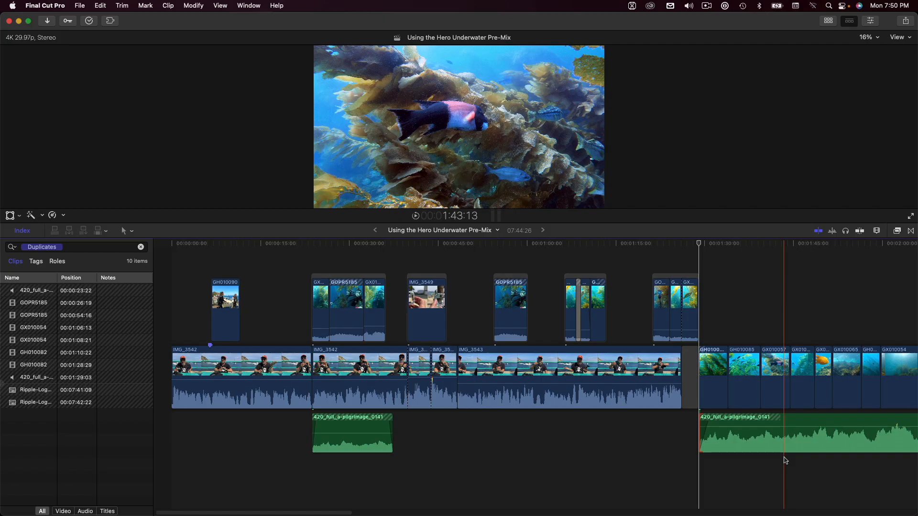
- Replace the earlier pilgrimage music clip from start with the whole source song via Option-R
click(93, 292)
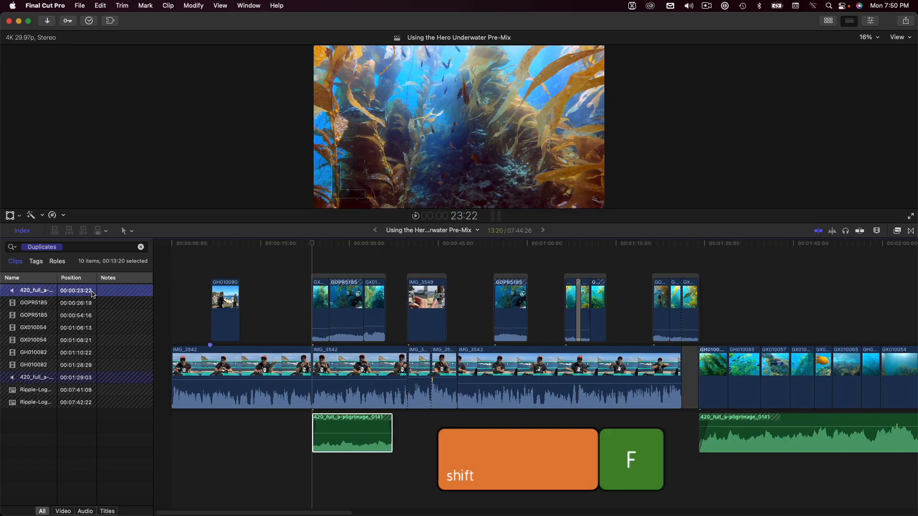
key(shift+f)
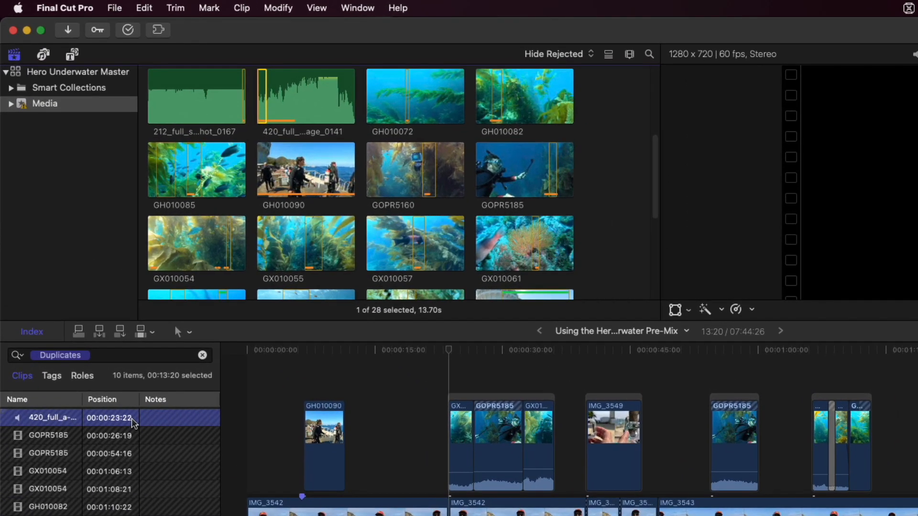
click(339, 117)
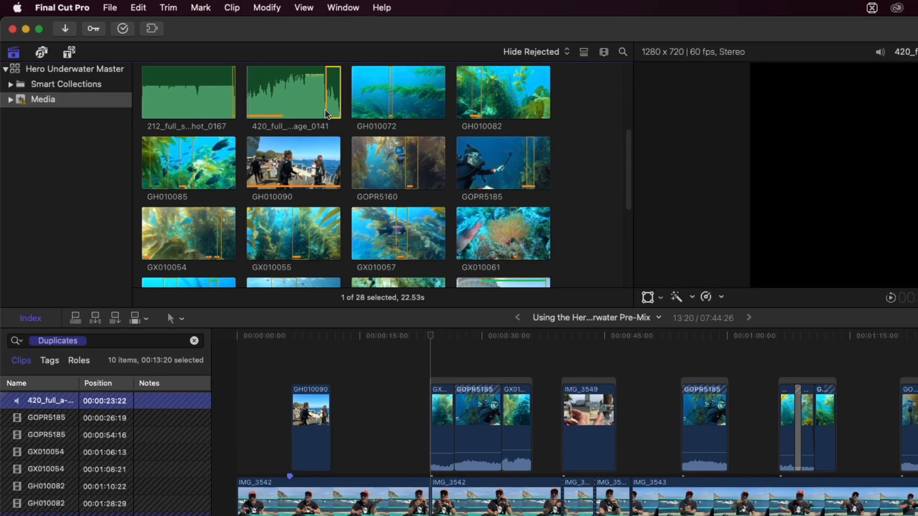
key(q)
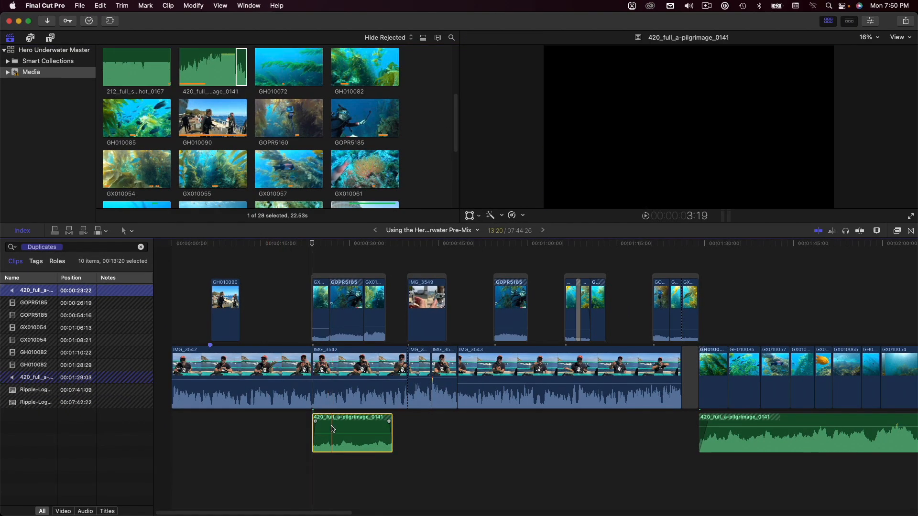
key(alt+r)
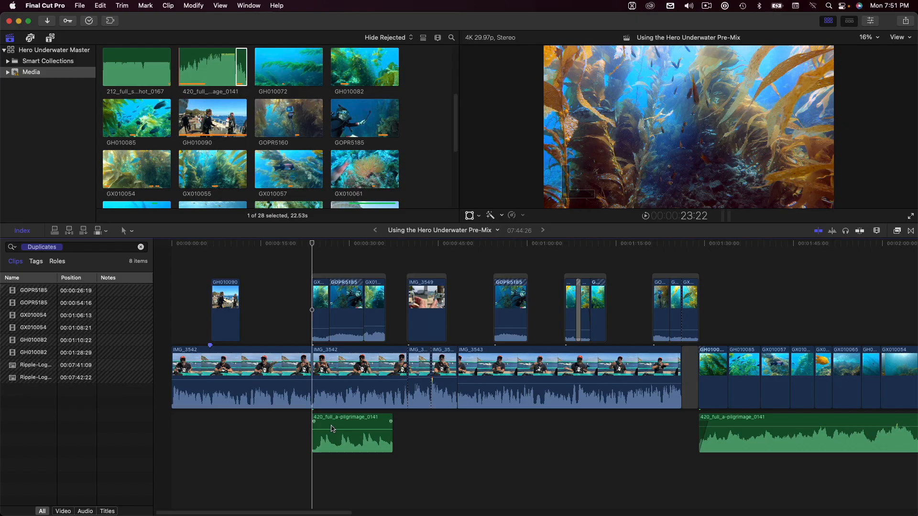
- Paste the saved volume attributes onto the replaced pilgrimage music clip
click(331, 429)
key(super+shift+v)
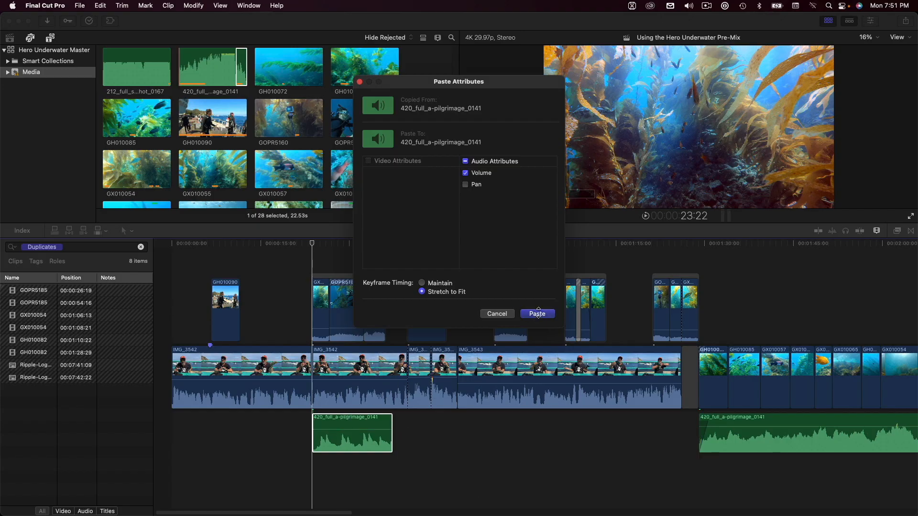
click(537, 313)
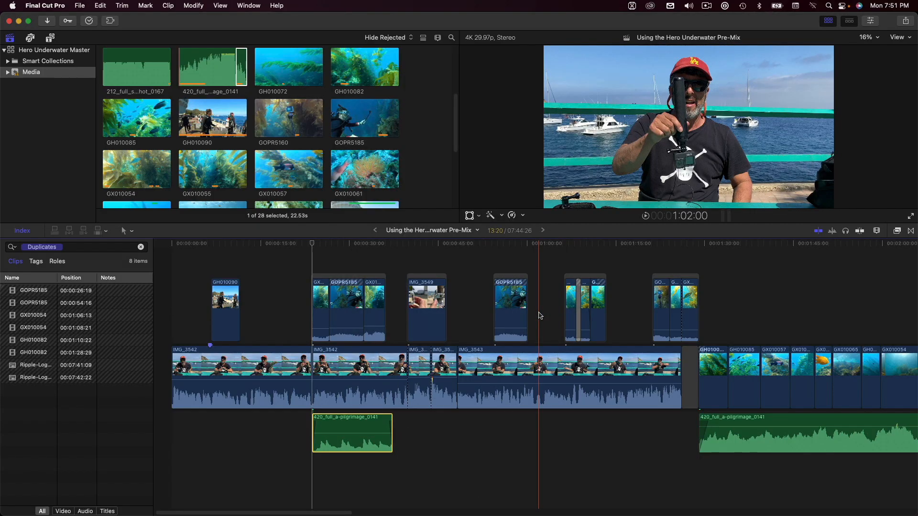
- Slip the second GOPR5185 diver clip to unused footage with the Trim tool
click(87, 291)
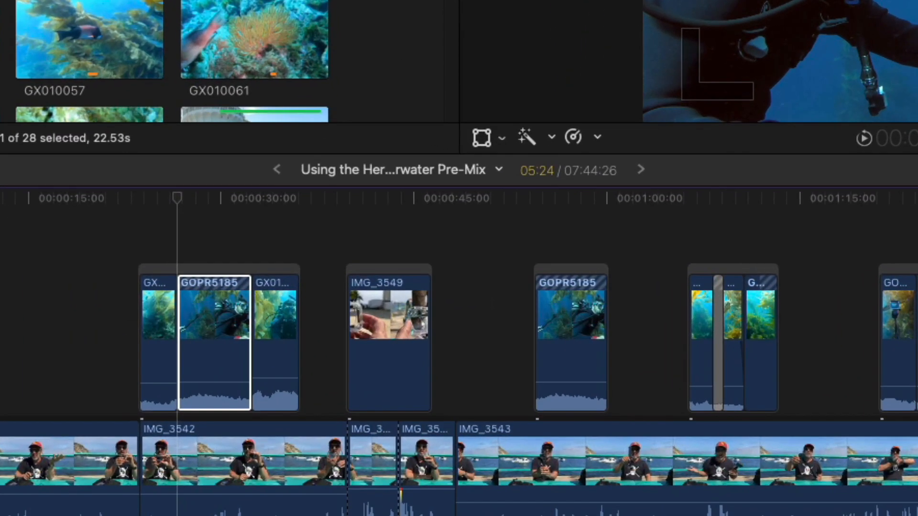
key(Down)
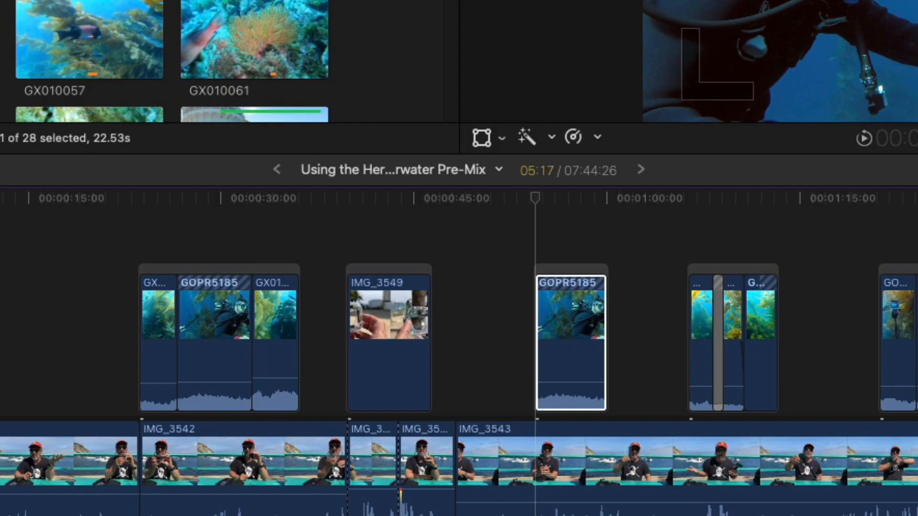
key(t)
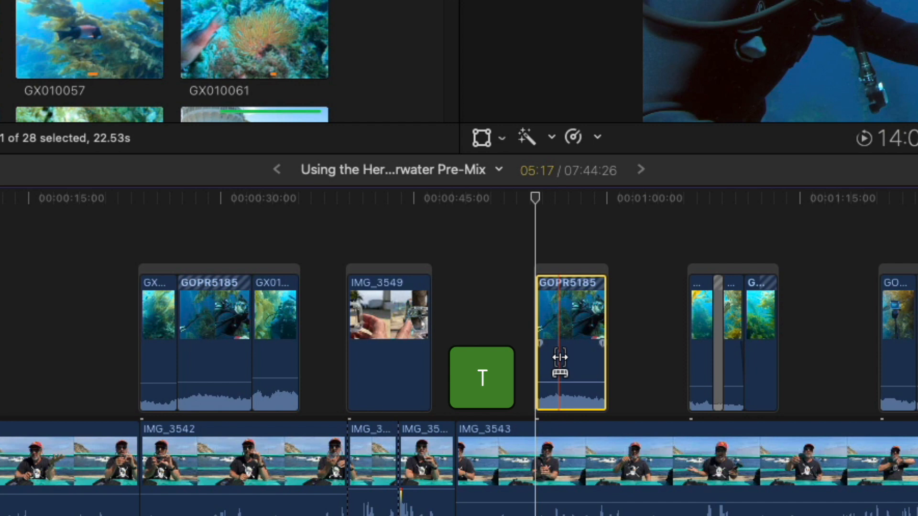
drag(562, 359, 637, 369)
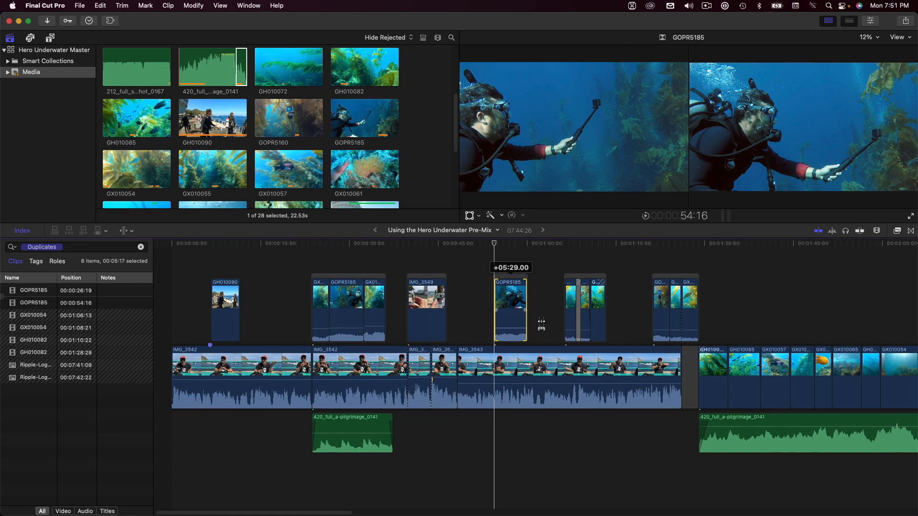
drag(542, 322, 541, 322)
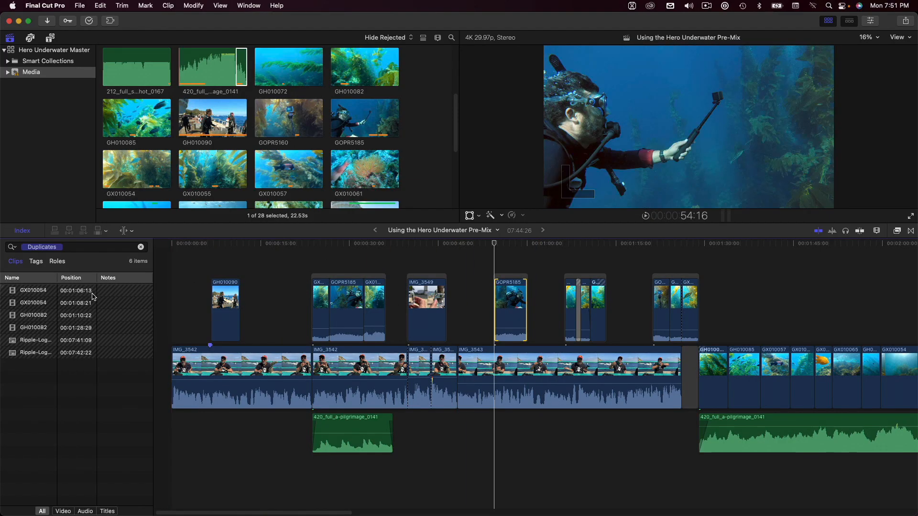
- Check the GX010054 duplicates, then jump to the first GH010082 clip at 00:01:10:22
click(75, 291)
click(75, 303)
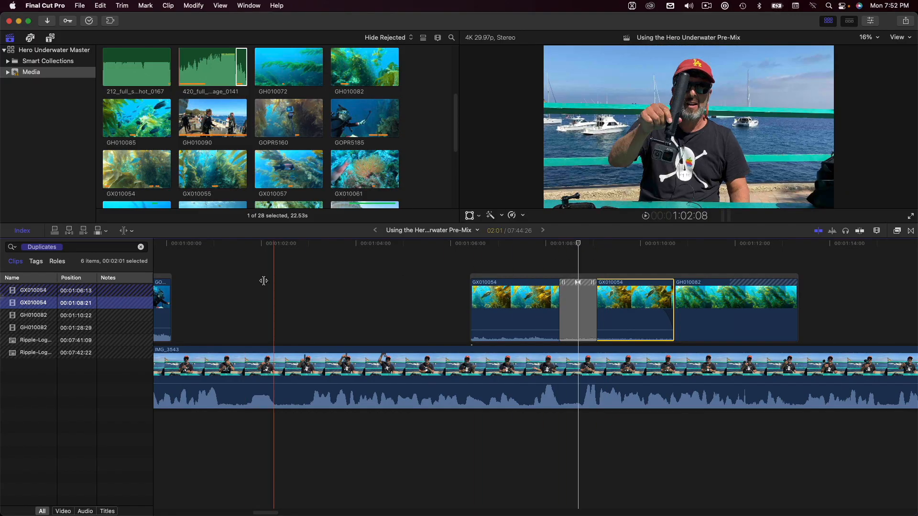
click(124, 315)
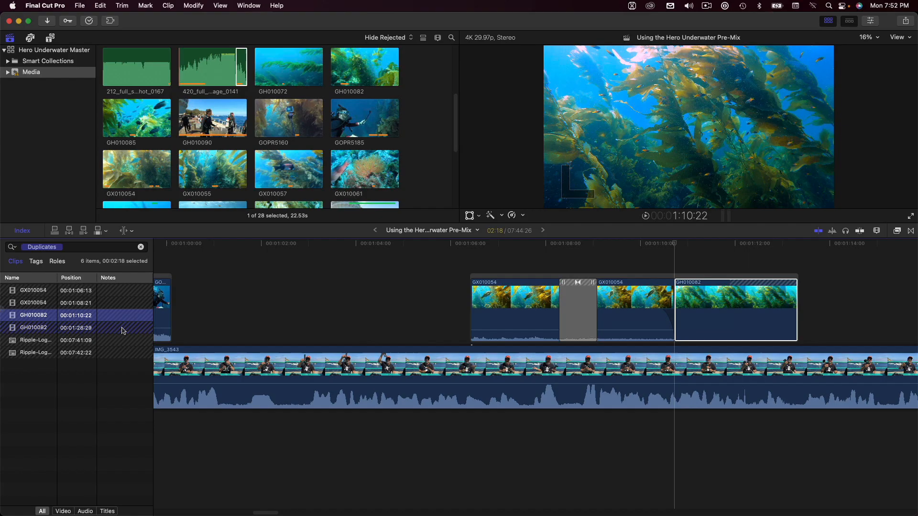
- Delete the second GH010082 kelp clip, dropping the duplicates to four
click(122, 328)
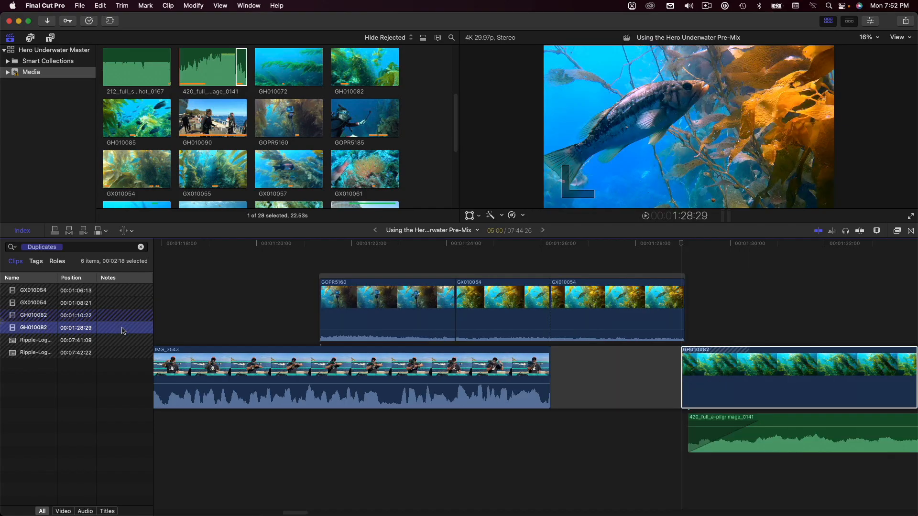
key(Delete)
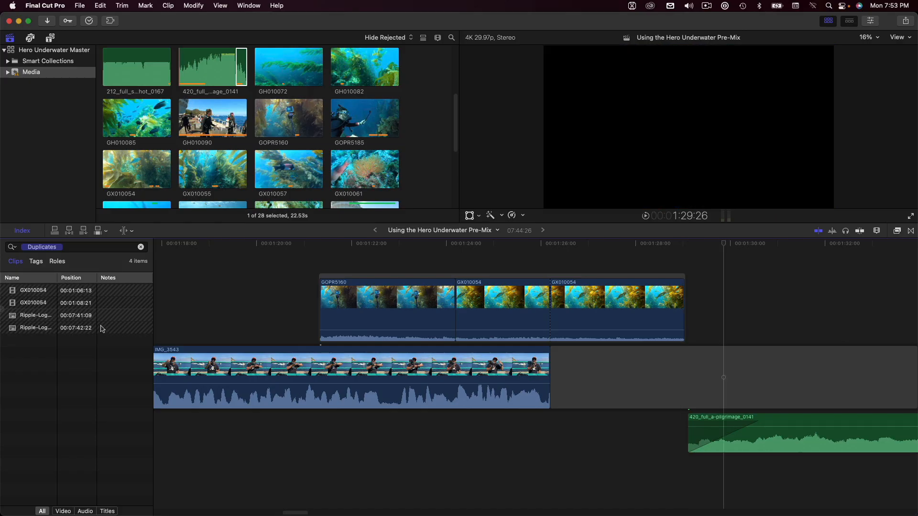
- Delete the second Ripple logo clip, leaving only the two GX010054 entries
click(43, 318)
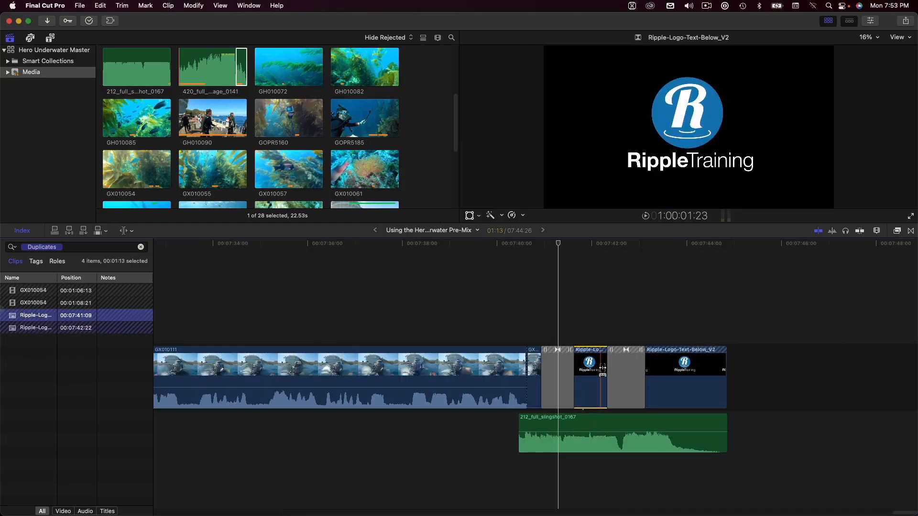
super+click(675, 386)
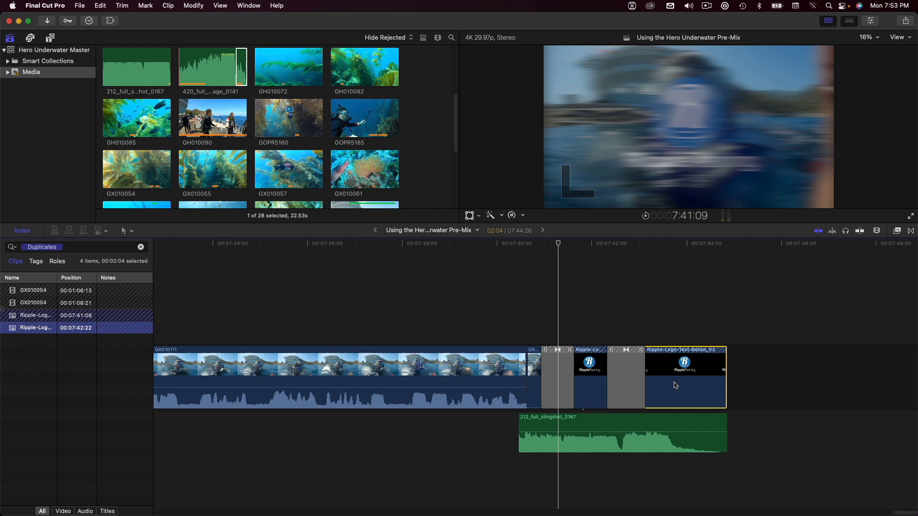
key(Delete)
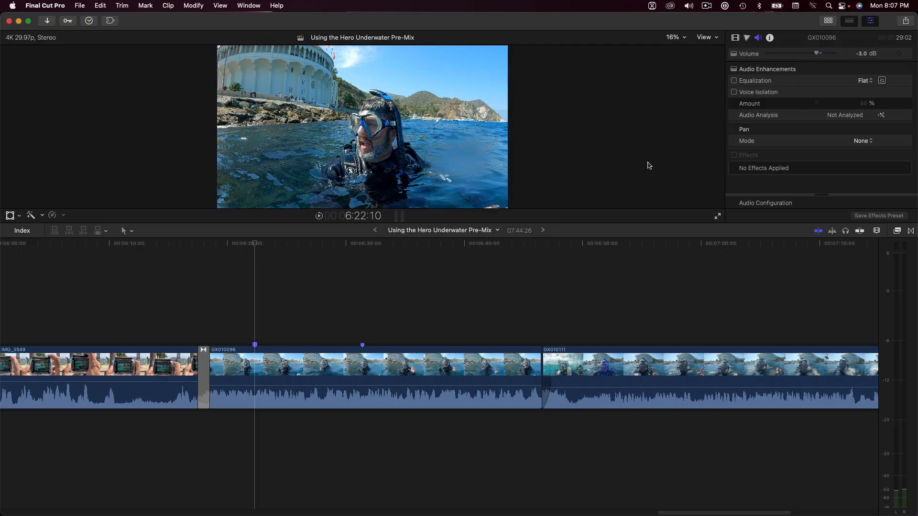
key(space)
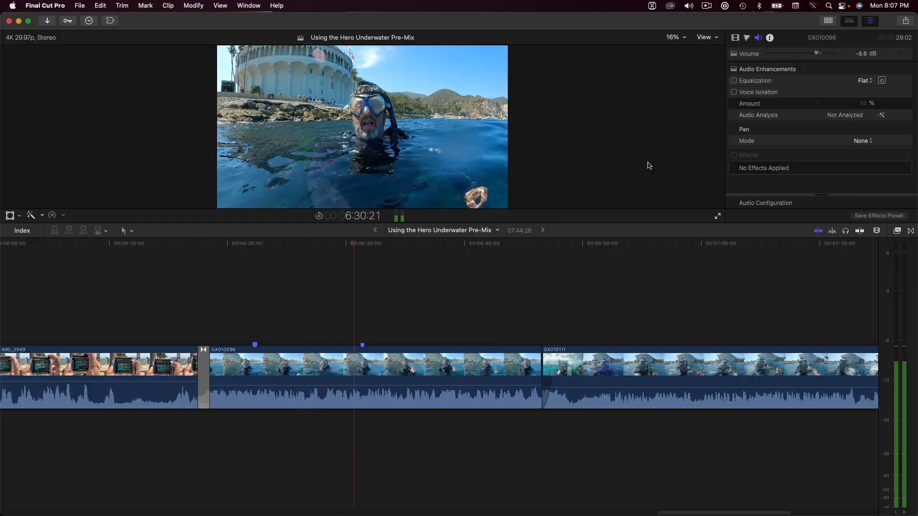
key(space)
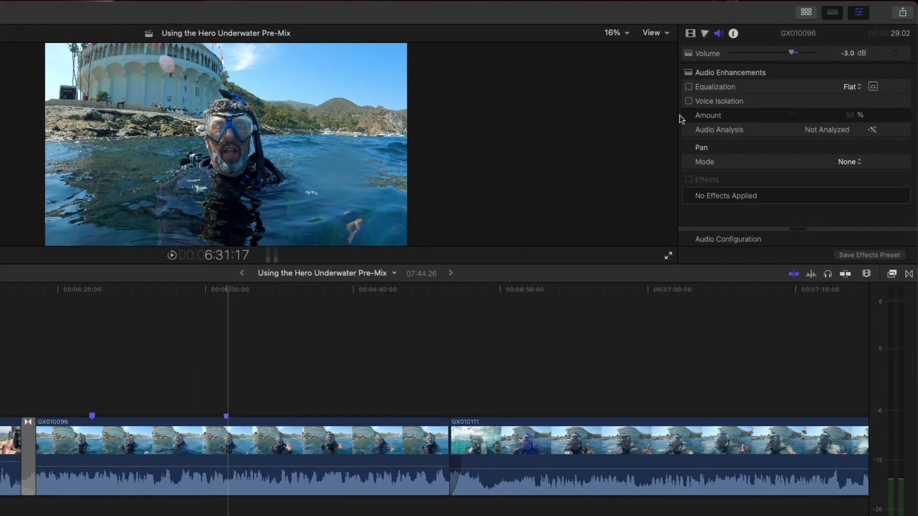
- Switch on Voice Isolation at 50% for GX010096 and audition the passage
click(689, 101)
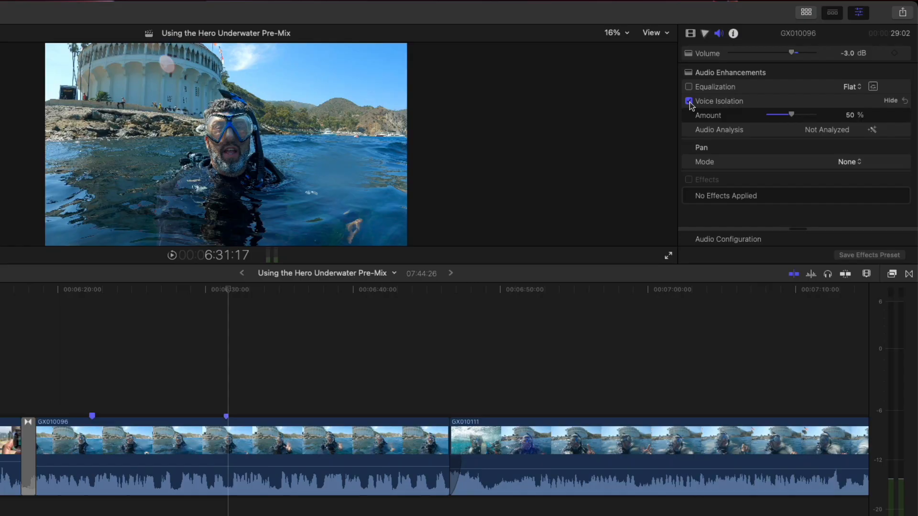
key(space)
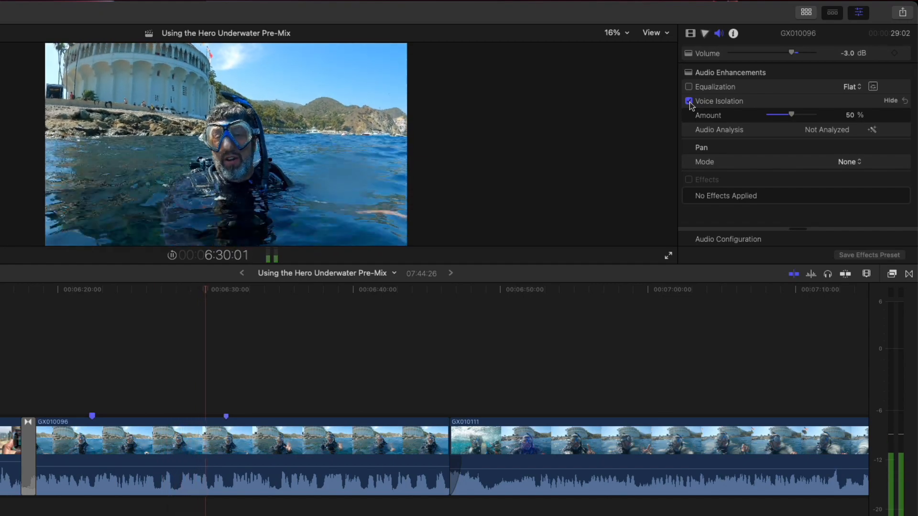
key(space)
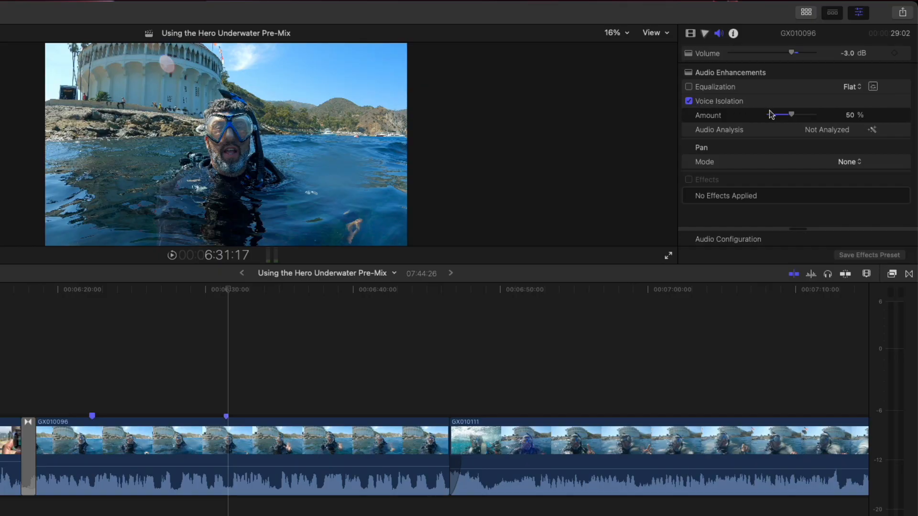
- Raise Voice Isolation to 100% on GX010096 and toggle it off and on during playback to compare
drag(791, 115, 819, 119)
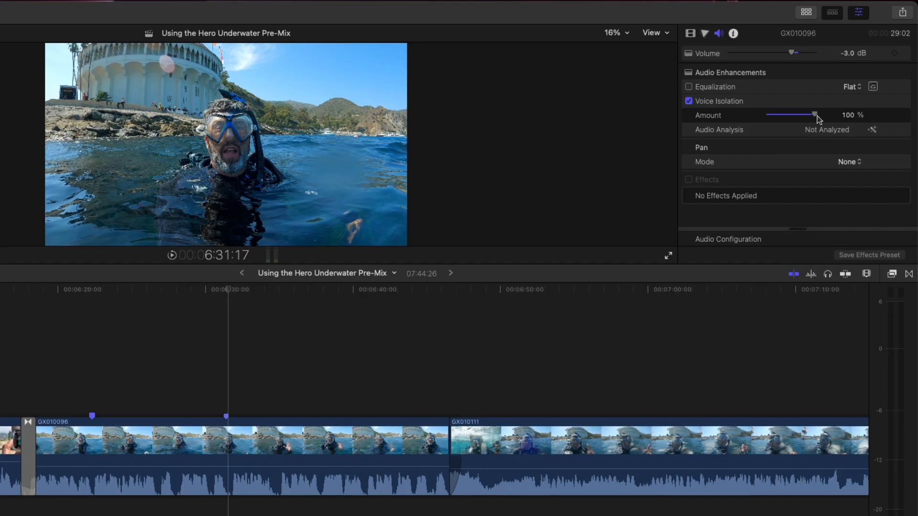
key(slash)
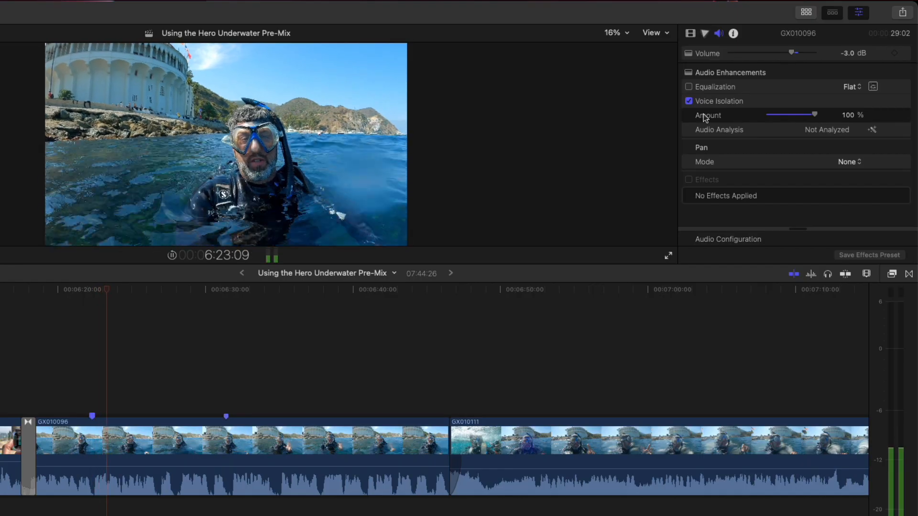
click(690, 102)
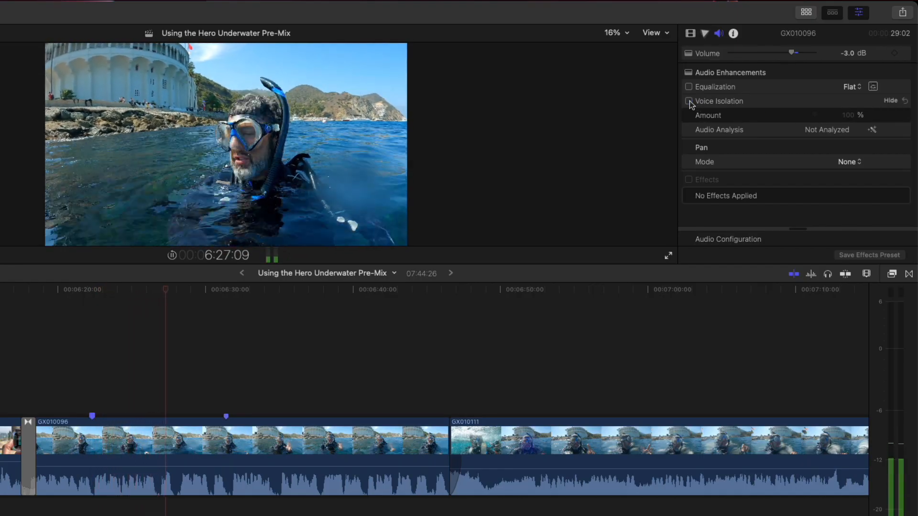
click(690, 102)
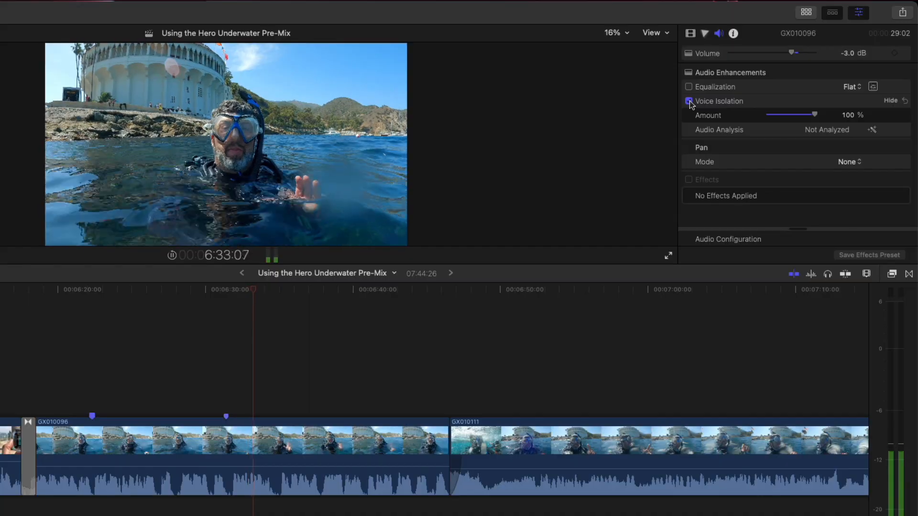
click(689, 102)
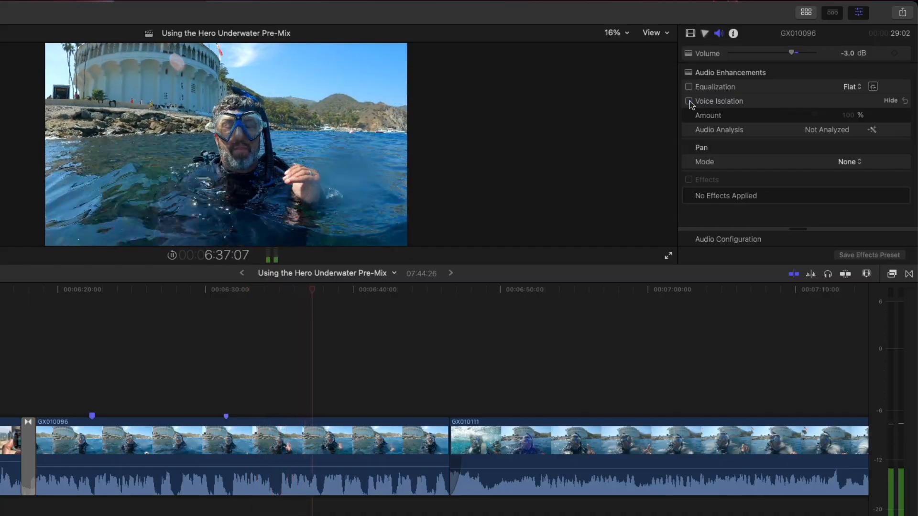
click(689, 102)
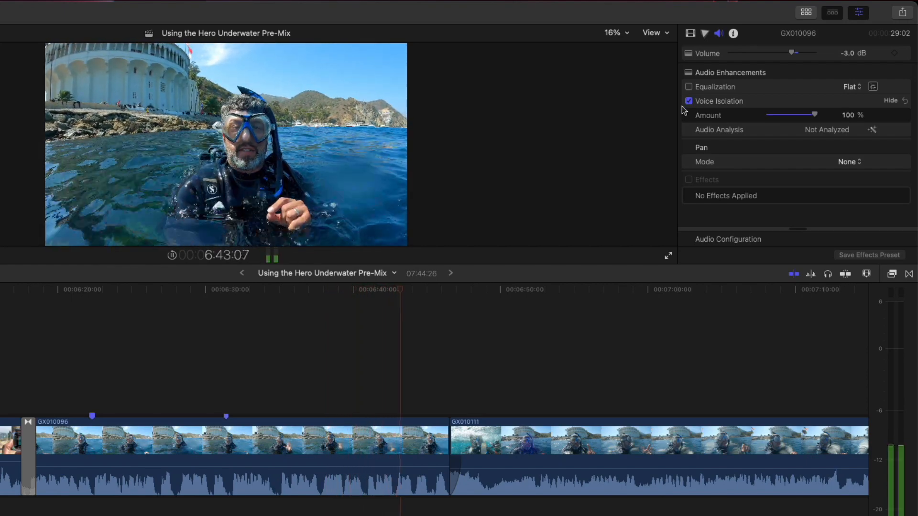
key(space)
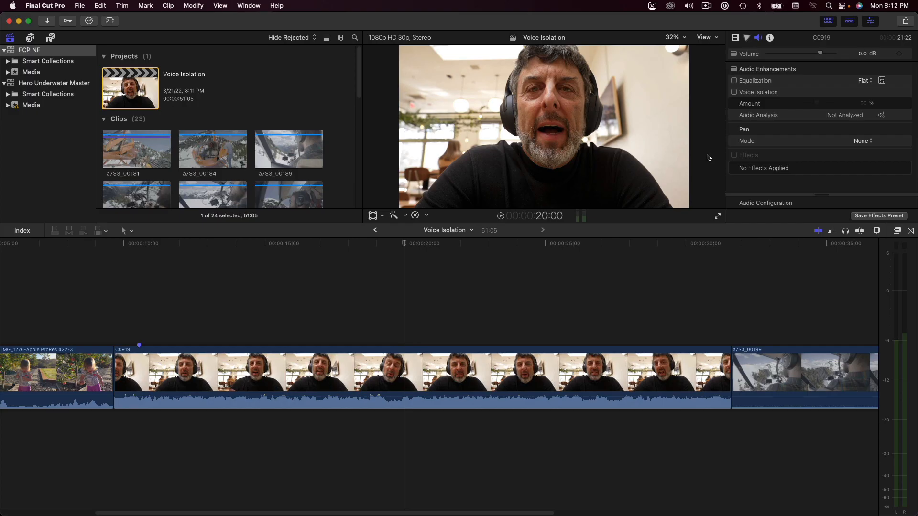
- Play the C0919 cafe clip from its start with Voice Isolation still off
key(Up)
key(space)
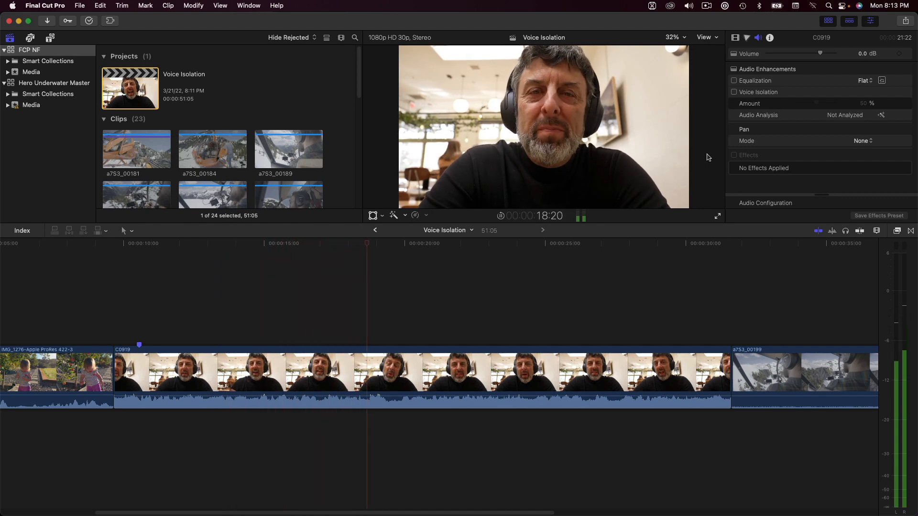
key(space)
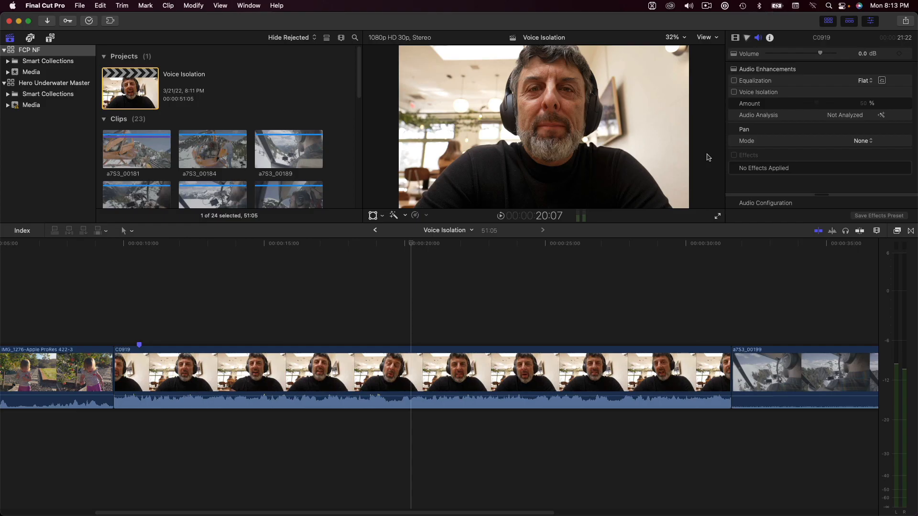
- Enable Voice Isolation on cafe clip C0919 at 75% and audition the result
click(734, 92)
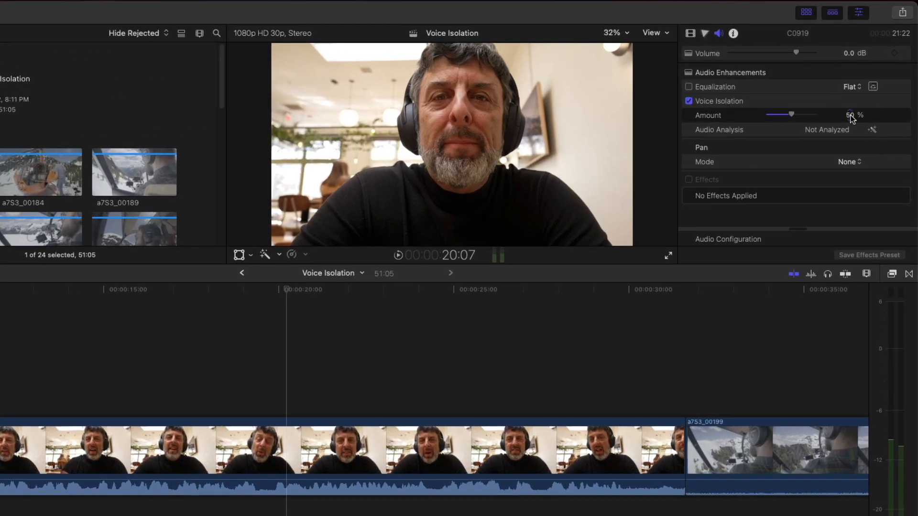
click(851, 115)
text(75)
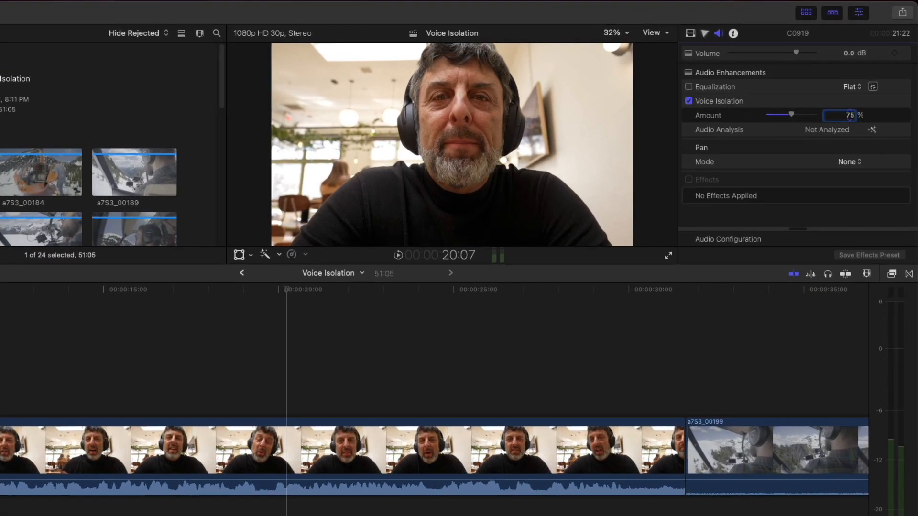
key(Return)
key(space)
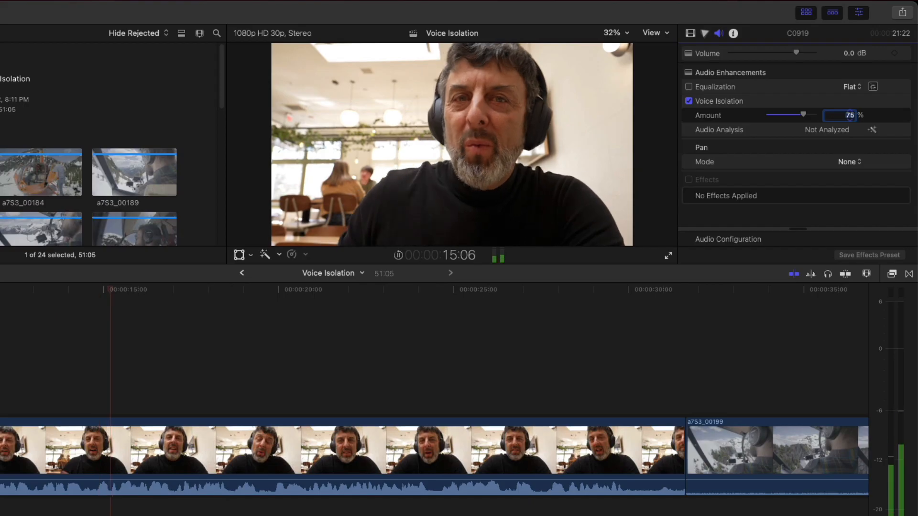
key(space)
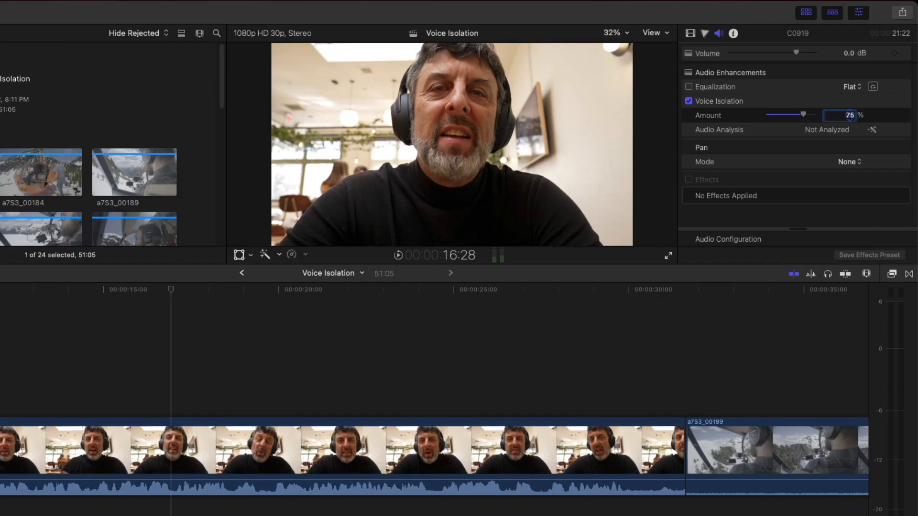
text(60)
- Lower C0919's Voice Isolation amount to 60% and replay the clip from its start
key(Return)
key(space)
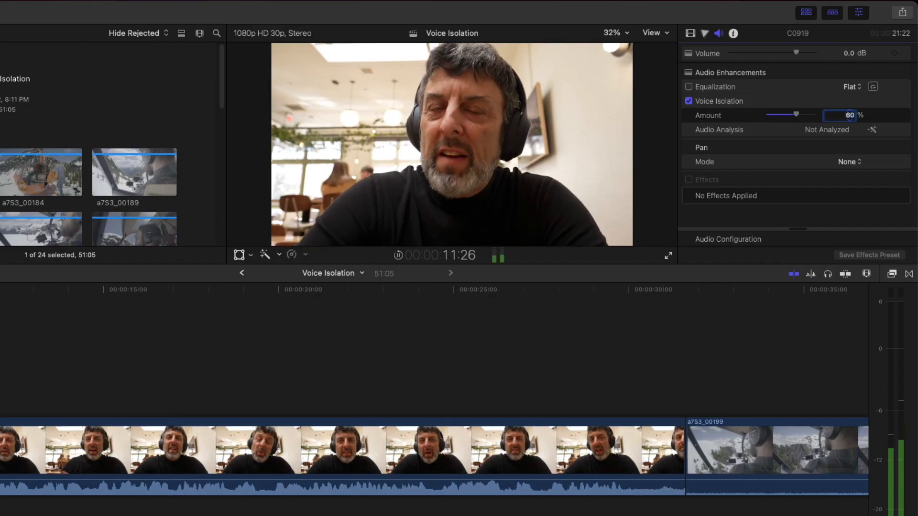